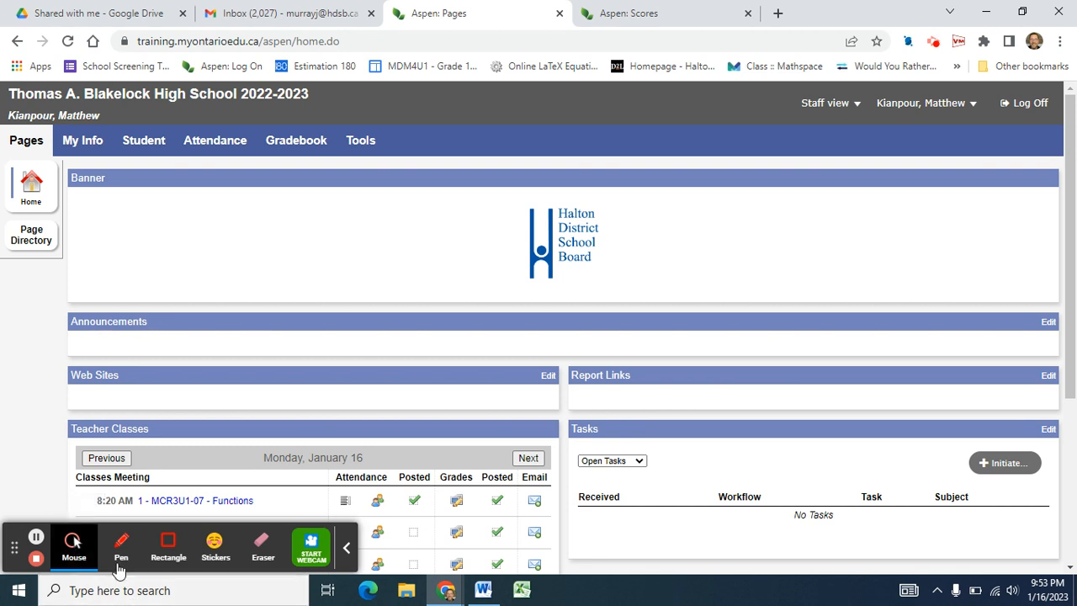
{"action": "left_click", "coordinate": [74, 547]}
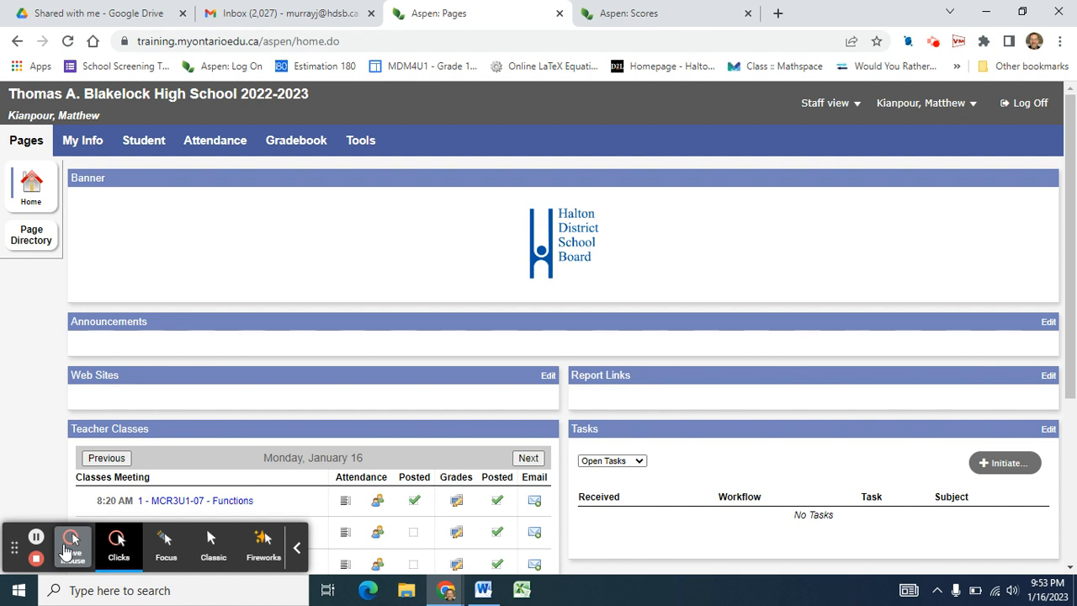
{"action": "left_click", "coordinate": [166, 543]}
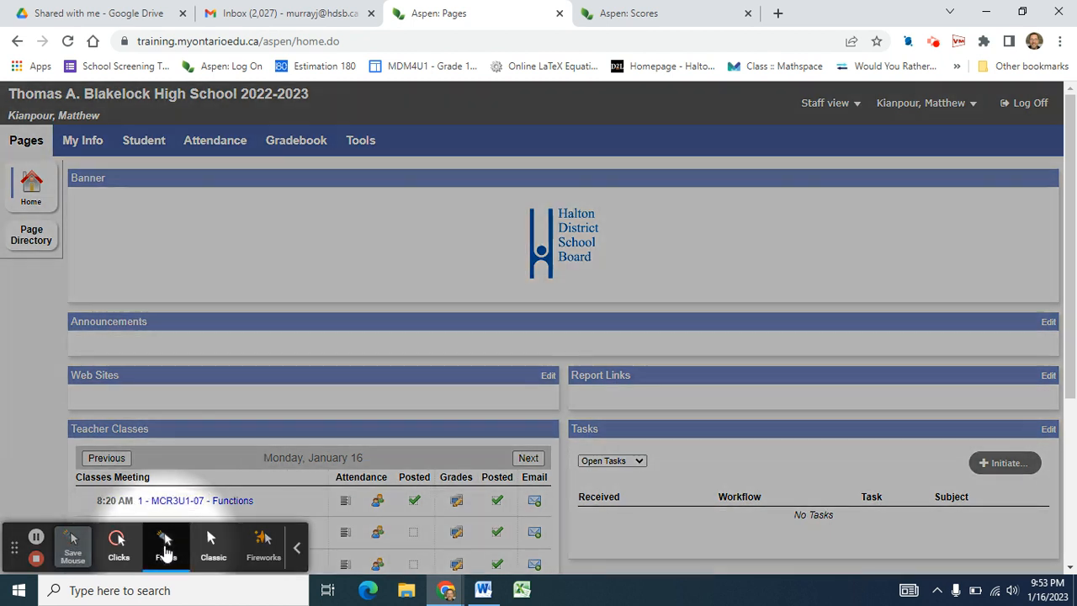
Step: Open the attendance input page for the MCR3U1-07 Functions class and look through its student list
{"action": "left_click", "coordinate": [219, 145]}
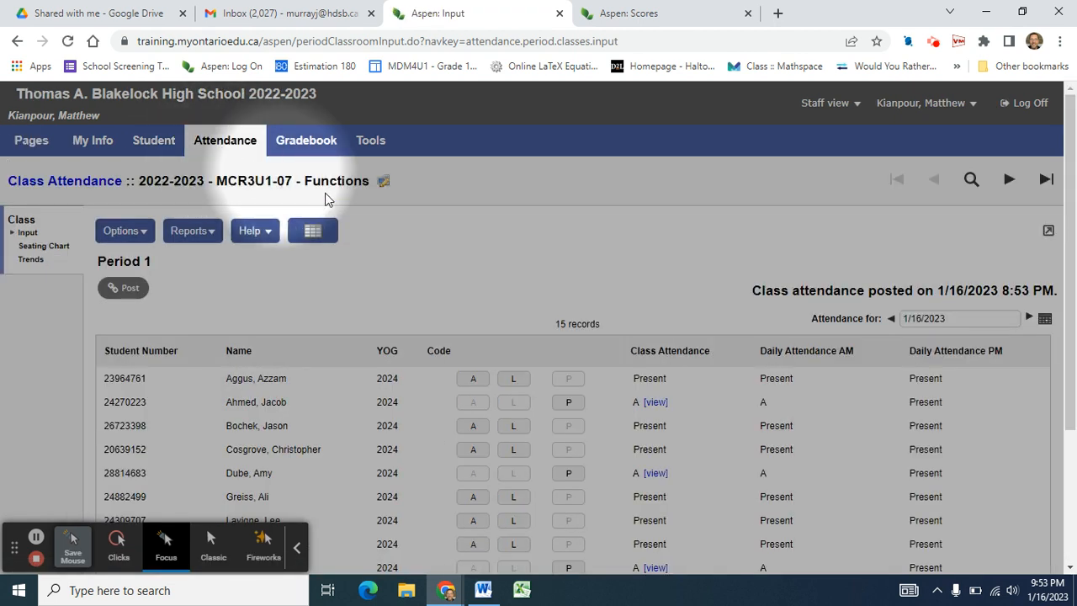
{"action": "scroll", "coordinate": [478, 284], "scroll_direction": "down", "scroll_amount": 2}
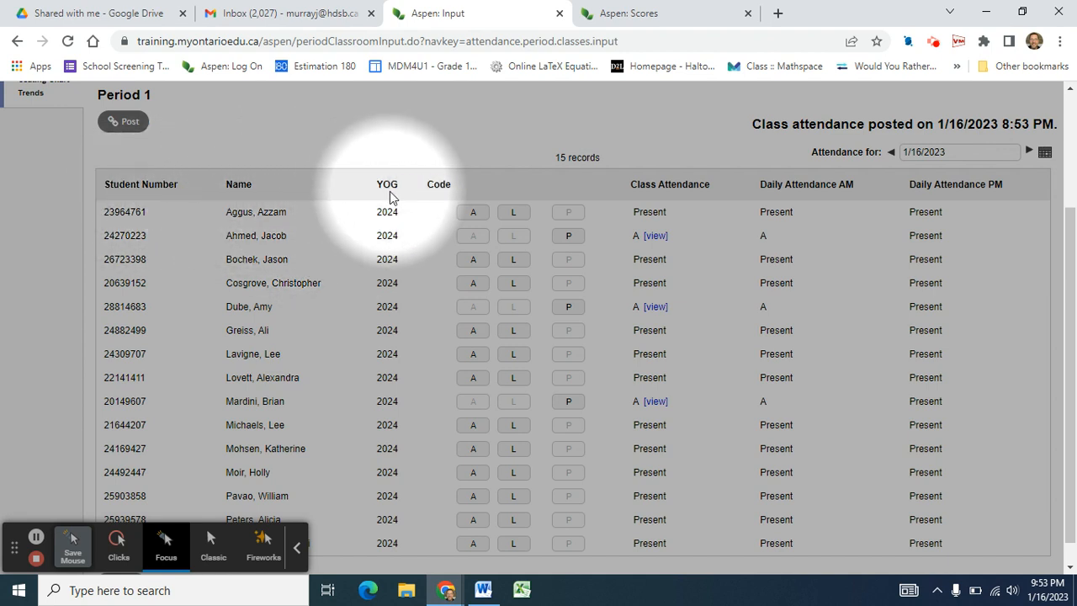
{"action": "scroll", "coordinate": [390, 196], "scroll_direction": "up", "scroll_amount": 2}
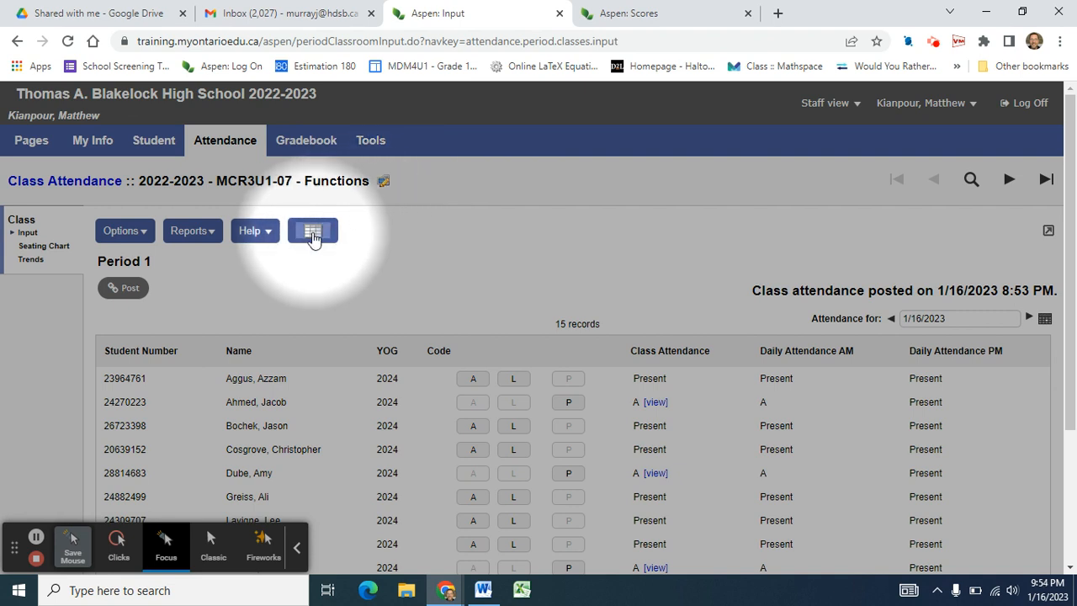
Step: Open the user field set Copy of Default Fields for editing through the attendance list's field set management
{"action": "left_click", "coordinate": [313, 236]}
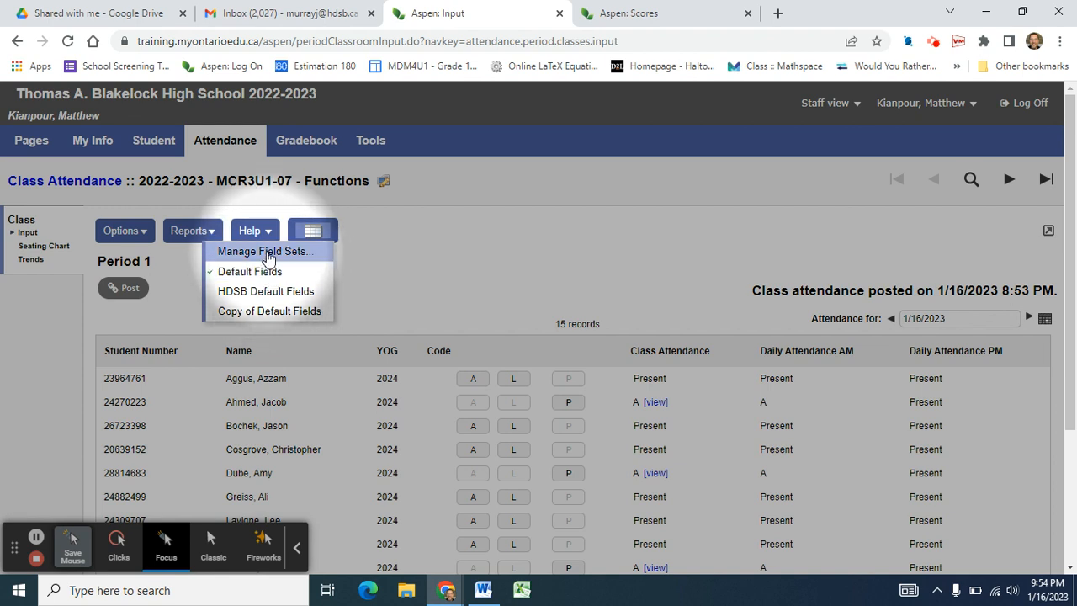
{"action": "left_click", "coordinate": [267, 251]}
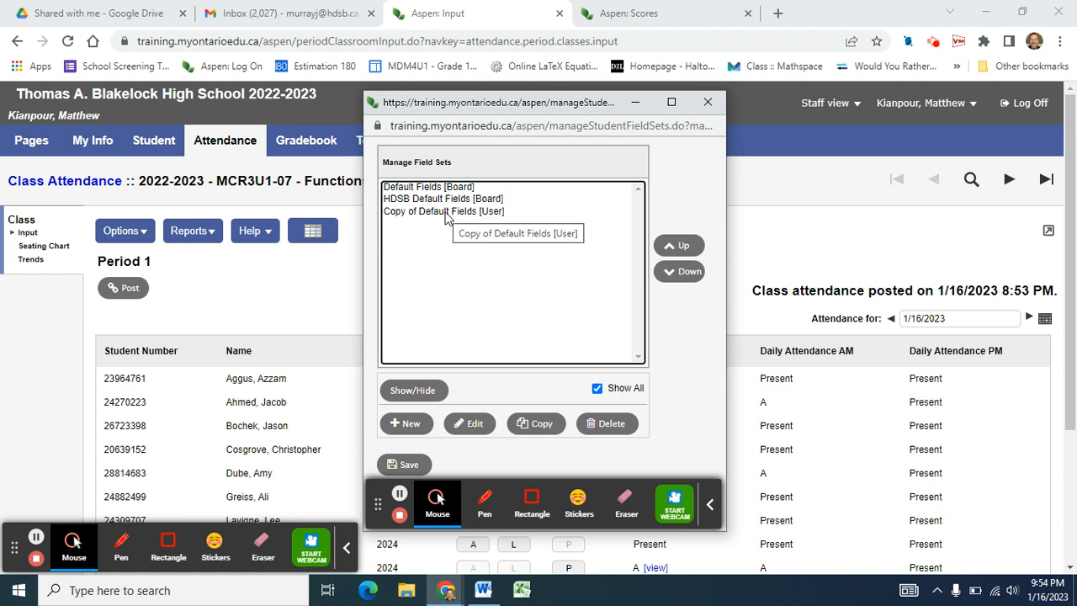
{"action": "left_click", "coordinate": [446, 216]}
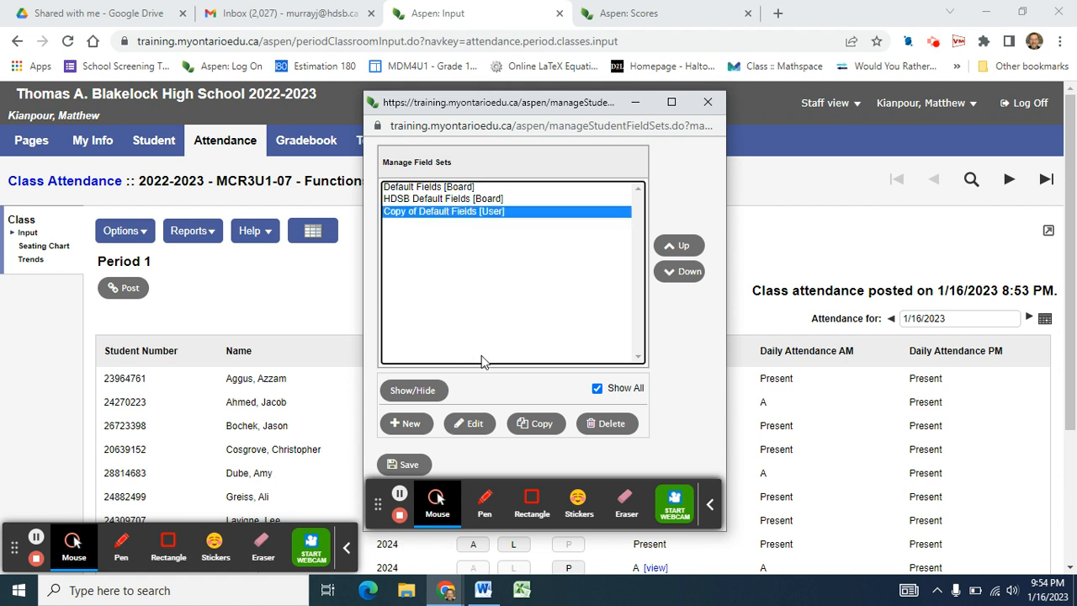
{"action": "double_click", "coordinate": [437, 215]}
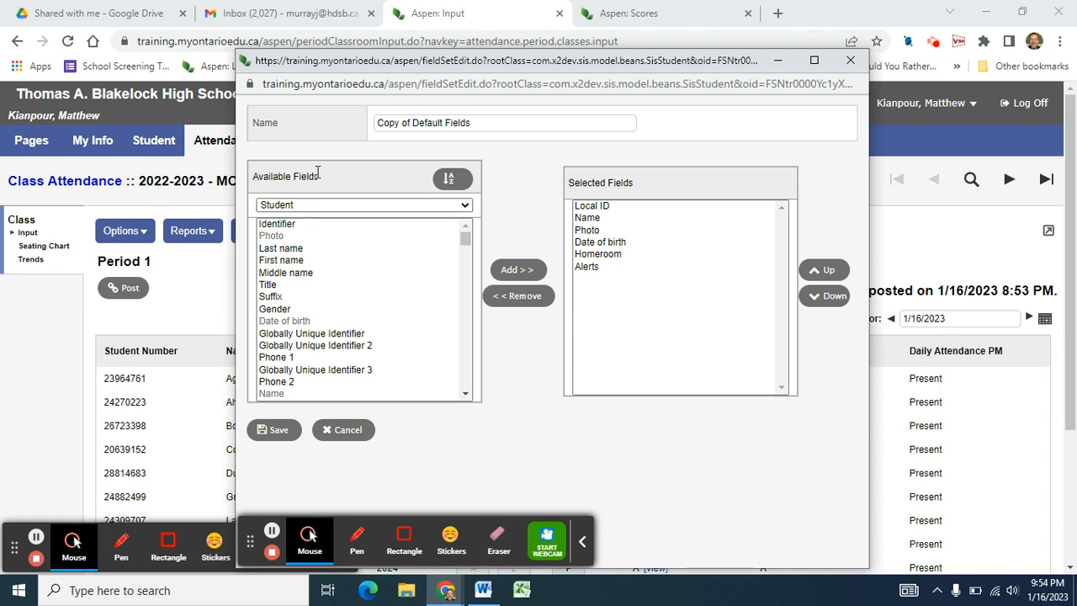
Step: Sort the available Student fields of the field set alphabetically
{"action": "left_click", "coordinate": [449, 182]}
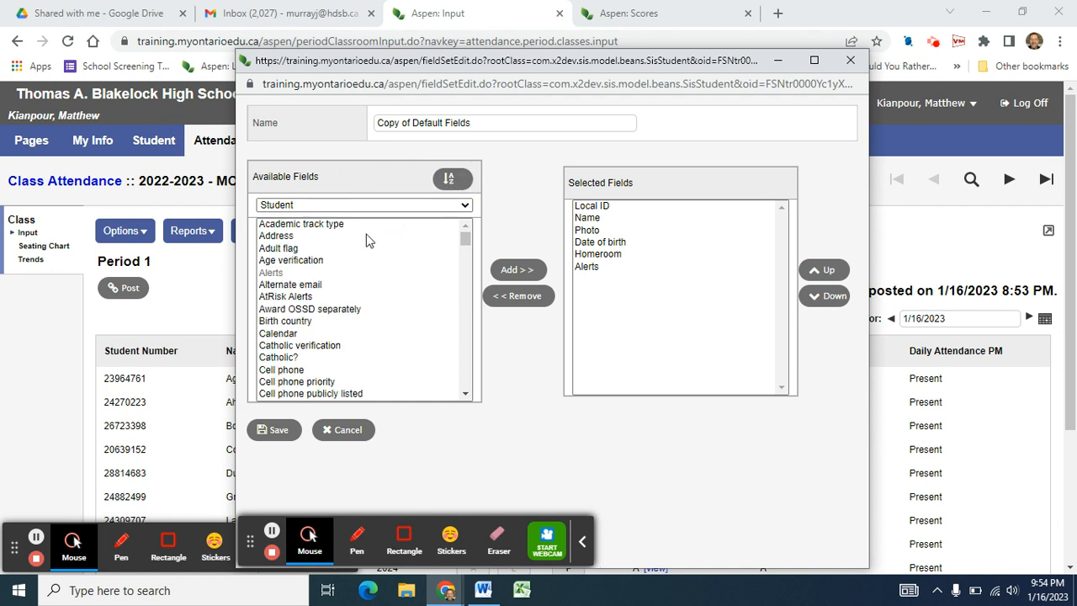
{"action": "left_click", "coordinate": [465, 242]}
{"action": "left_click_drag", "start_coordinate": [465, 244], "coordinate": [466, 211]}
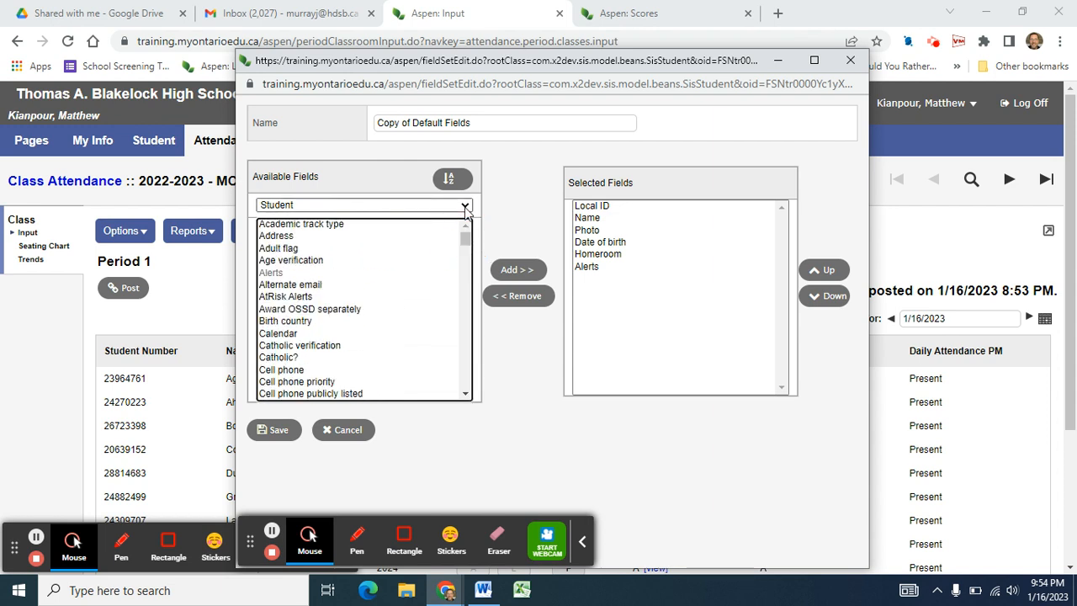
Step: Review the selected fields Photo, Date of birth, Homeroom and Alerts, and save the field set
{"action": "left_click", "coordinate": [592, 231]}
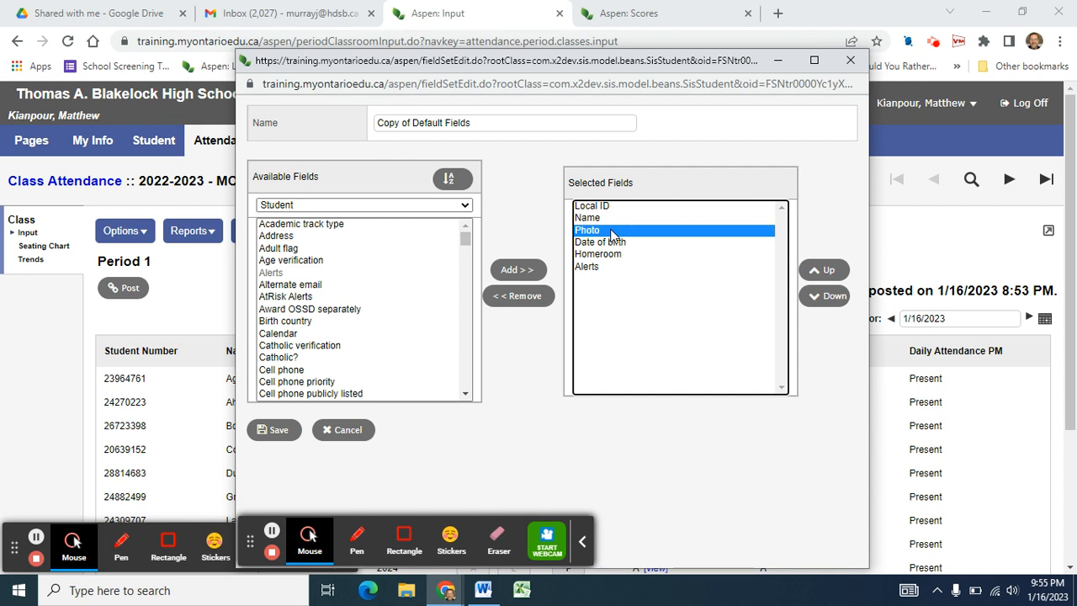
{"action": "left_click", "coordinate": [618, 243]}
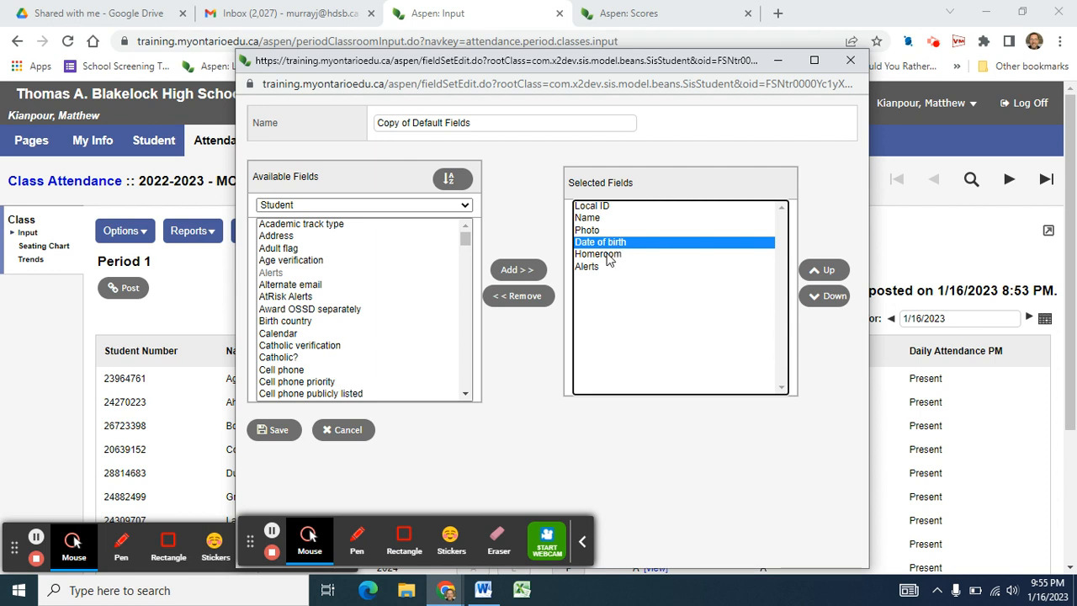
{"action": "left_click", "coordinate": [609, 255]}
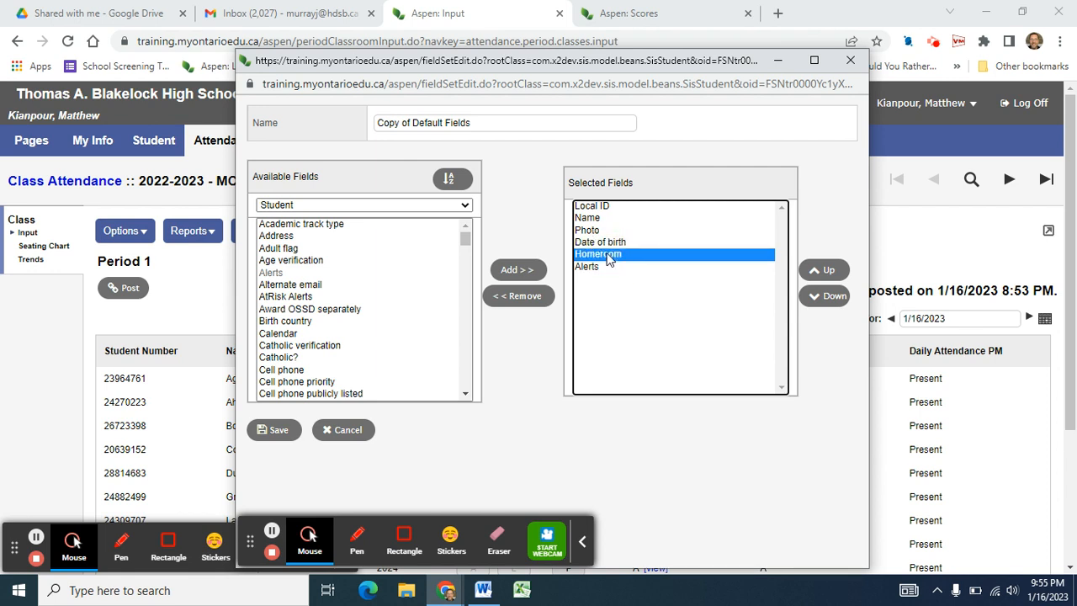
{"action": "left_click", "coordinate": [591, 273]}
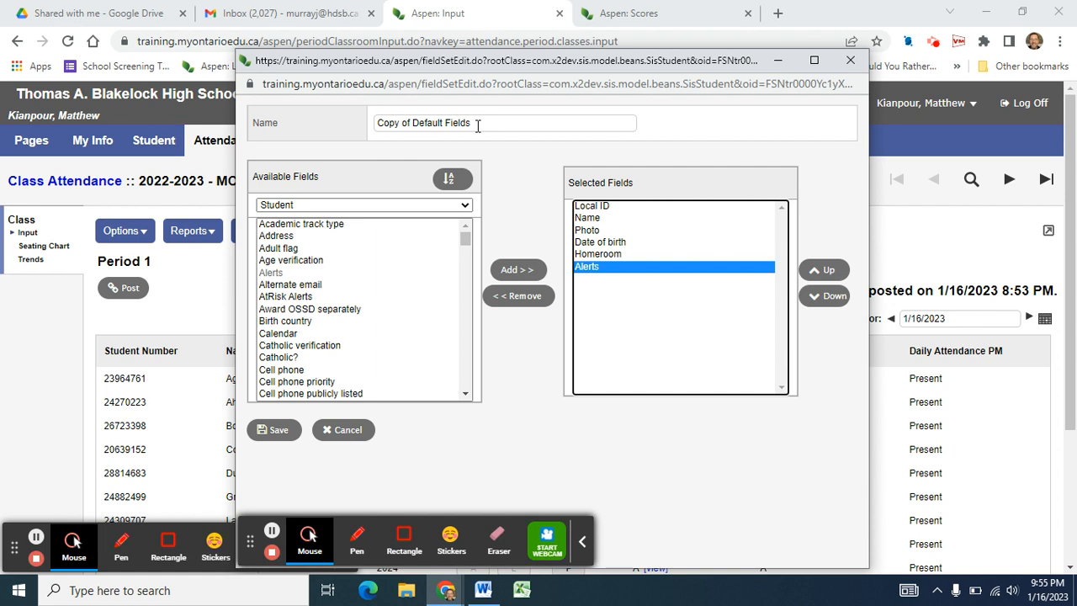
{"action": "left_click", "coordinate": [270, 431]}
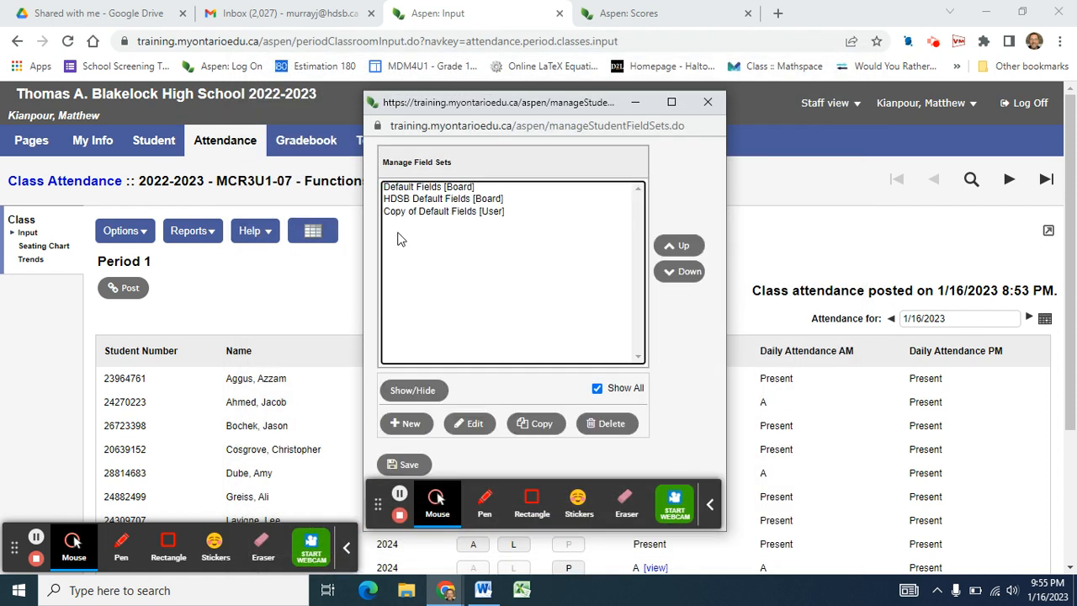
Step: Move Copy of Default Fields to the first place among the field sets and save the order
{"action": "left_click", "coordinate": [439, 215]}
{"action": "left_click", "coordinate": [680, 246]}
{"action": "left_click", "coordinate": [679, 246]}
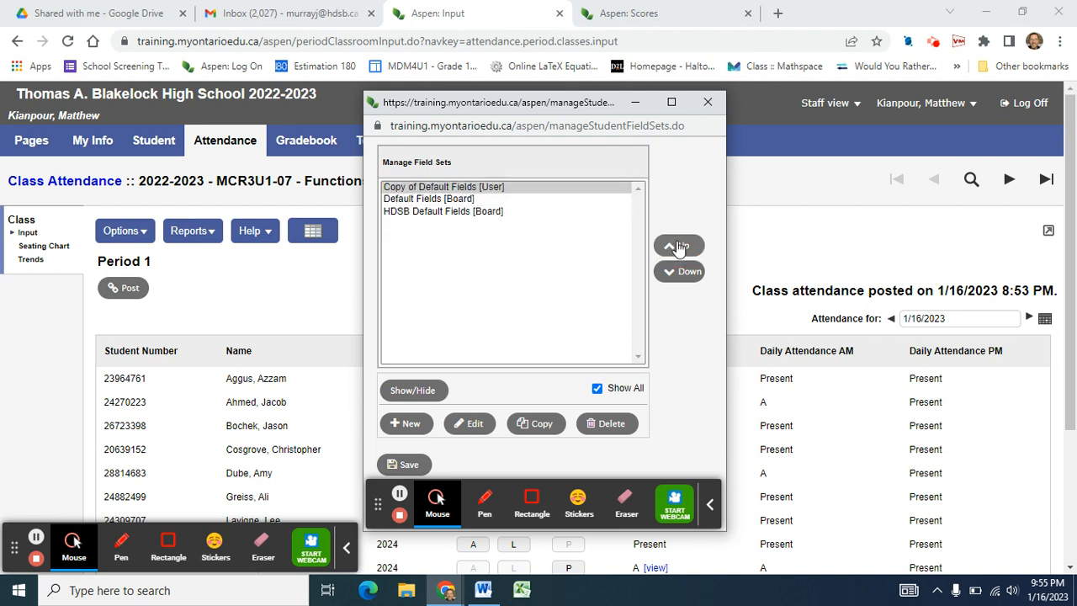
{"action": "left_click", "coordinate": [440, 189]}
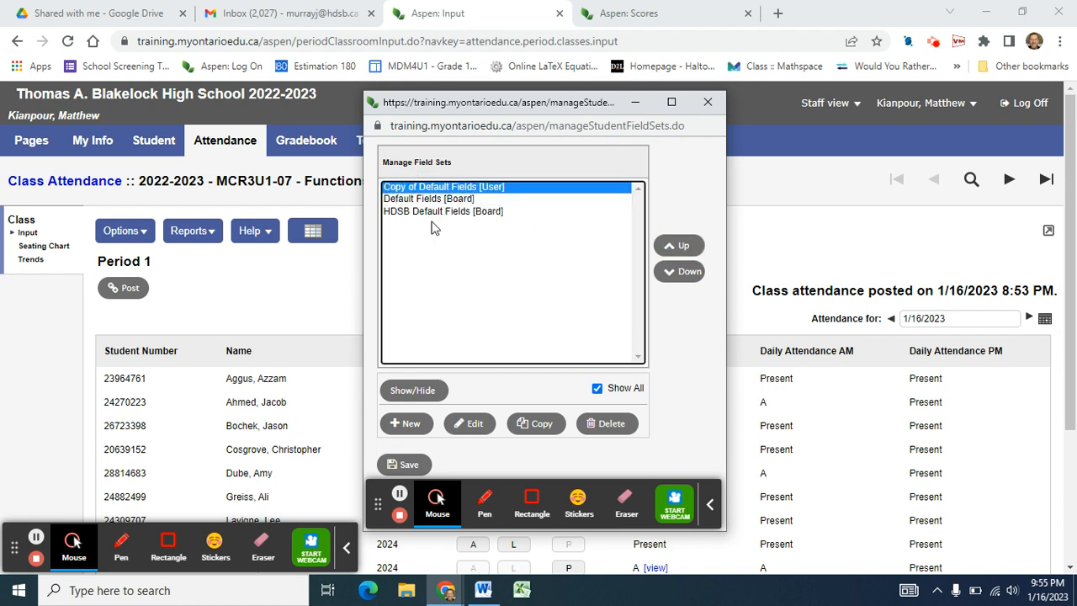
{"action": "left_click", "coordinate": [404, 465]}
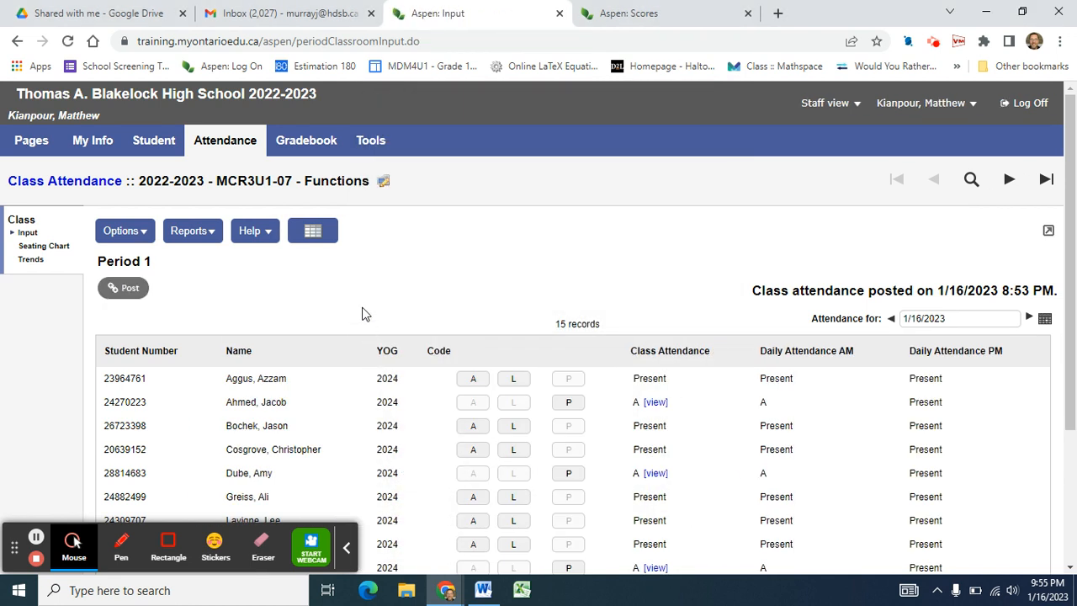
Step: Apply the Copy of Default Fields field set to the class attendance list and look over its columns
{"action": "left_click", "coordinate": [313, 236]}
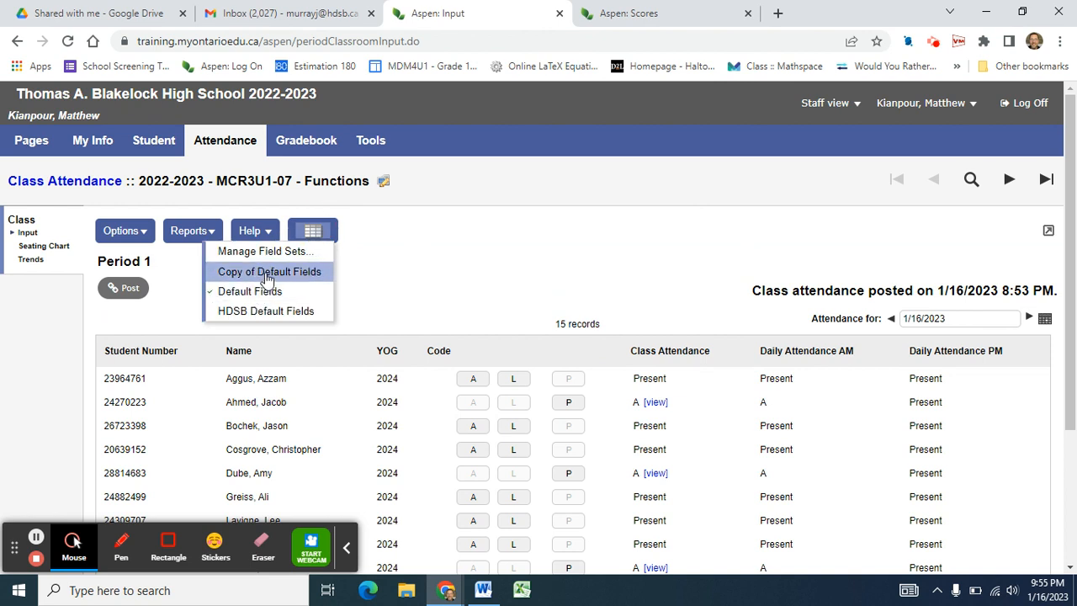
{"action": "left_click", "coordinate": [268, 272]}
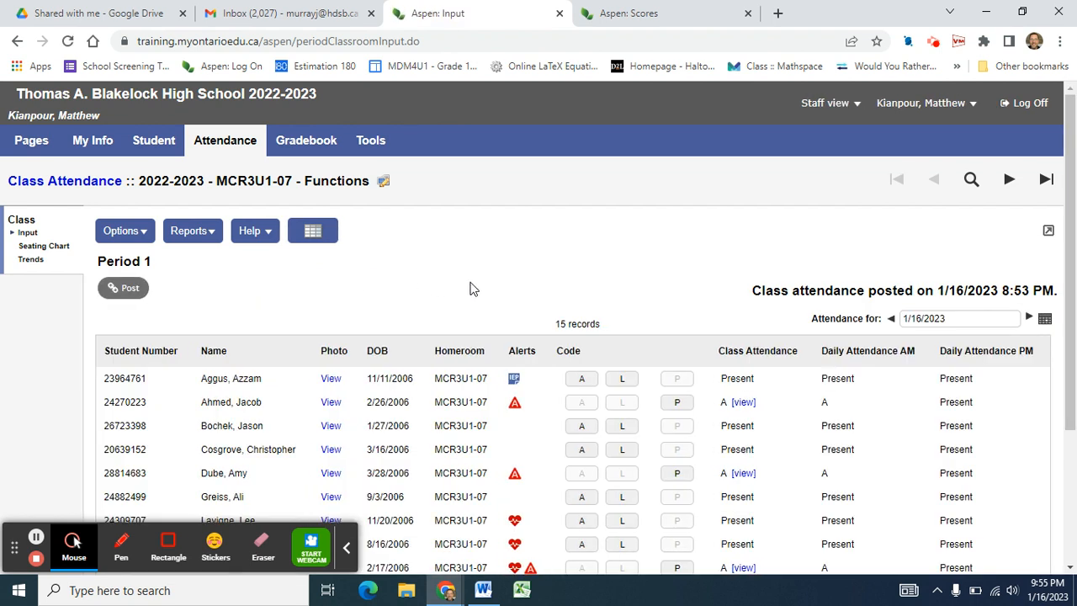
{"action": "scroll", "coordinate": [488, 287], "scroll_direction": "down", "scroll_amount": 2}
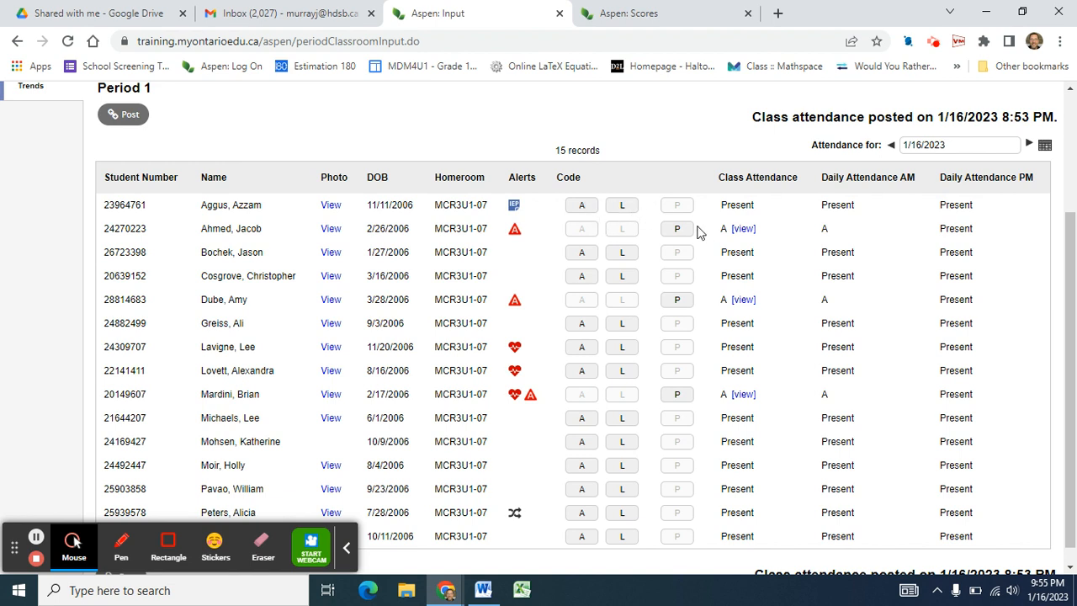
Step: View the photo of the first student in the attendance list, and close the photo window
{"action": "scroll", "coordinate": [532, 210], "scroll_direction": "up", "scroll_amount": 1}
{"action": "scroll", "coordinate": [532, 211], "scroll_direction": "up", "scroll_amount": 2}
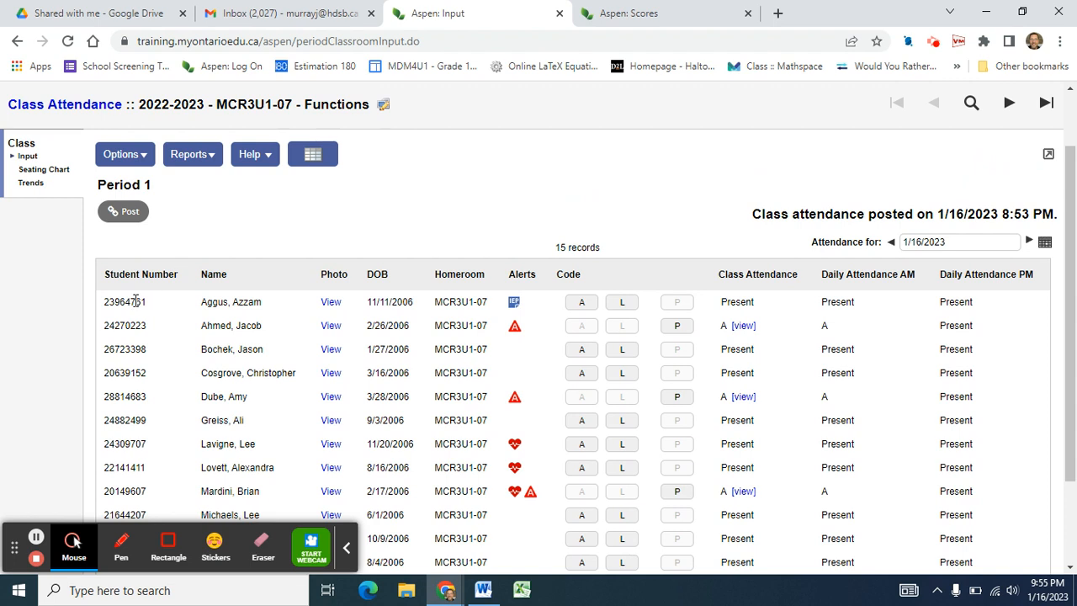
{"action": "left_click", "coordinate": [329, 305]}
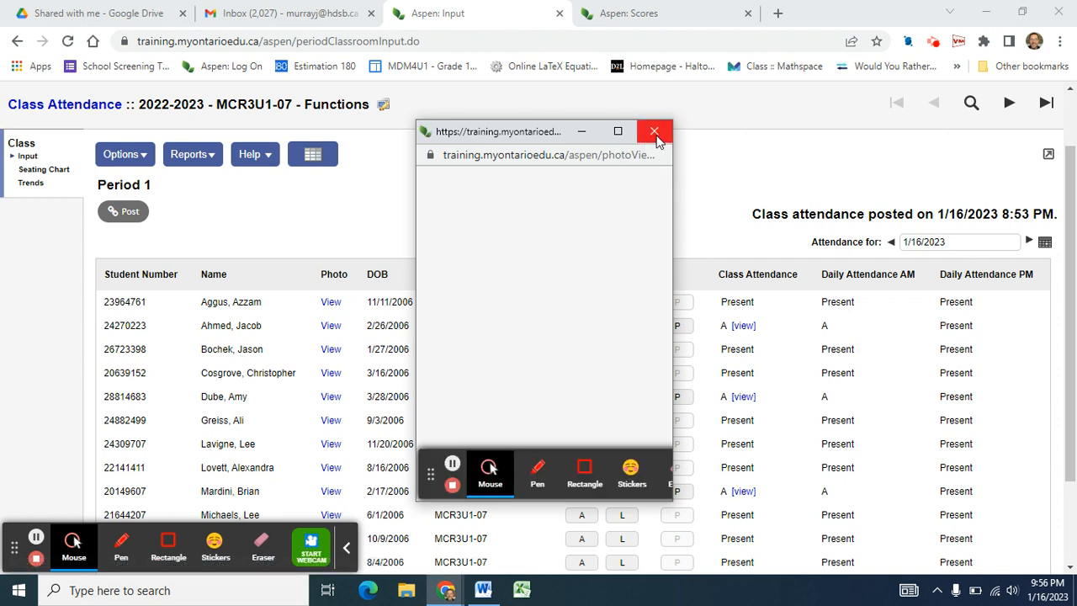
{"action": "left_click", "coordinate": [655, 132]}
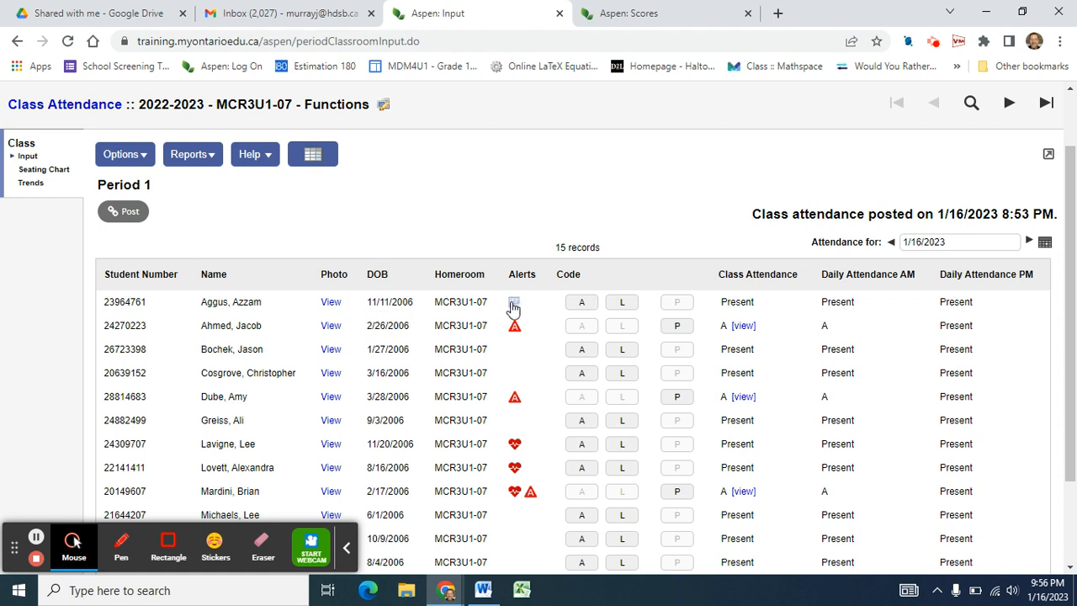
Step: Examine the alert icons in the attendance list, view the second student's daily absence alert, and close it
{"action": "scroll", "coordinate": [541, 300], "scroll_direction": "down", "scroll_amount": 2}
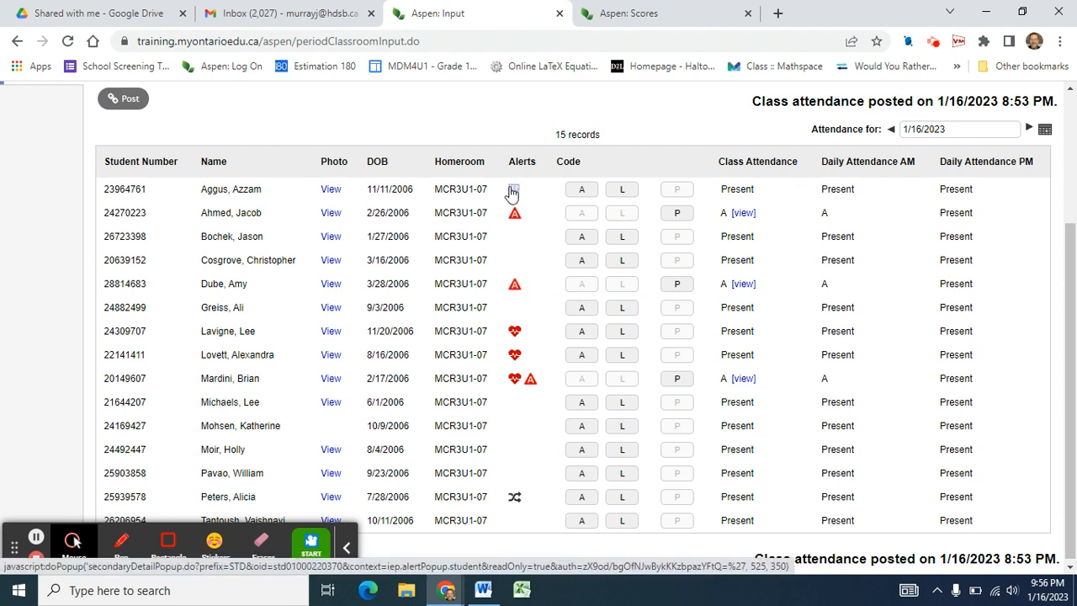
{"action": "scroll", "coordinate": [525, 292], "scroll_direction": "down", "scroll_amount": 1}
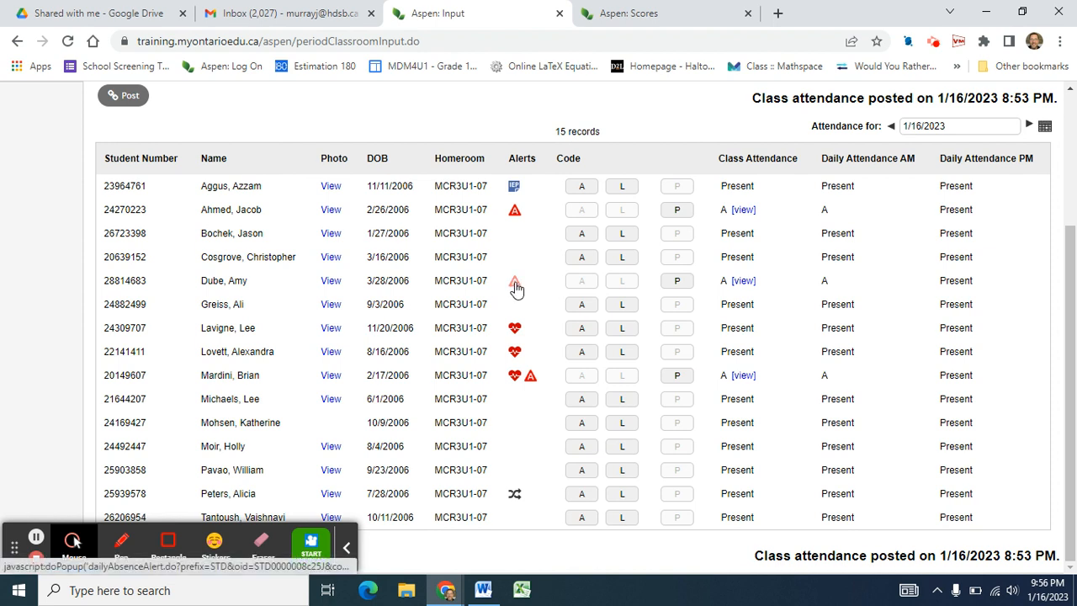
{"action": "mouse_move", "coordinate": [516, 216]}
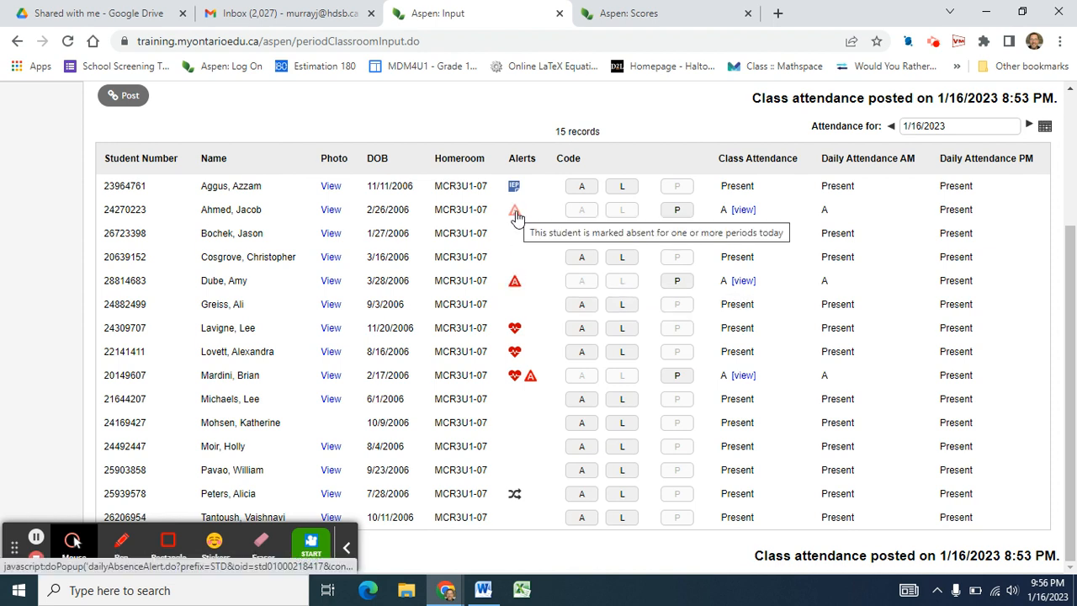
{"action": "left_click", "coordinate": [516, 212]}
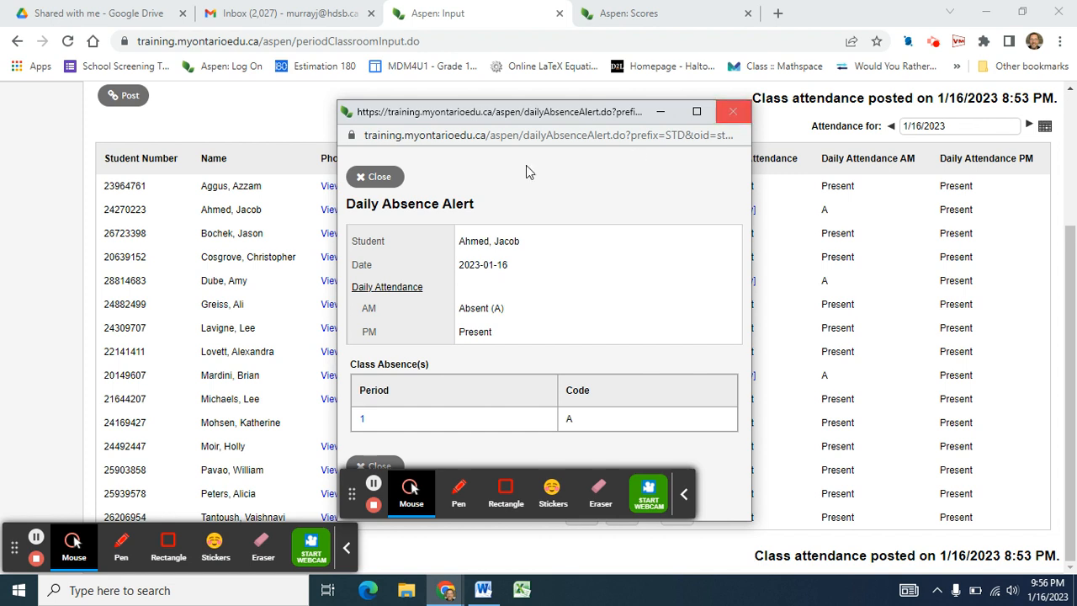
{"action": "left_click", "coordinate": [363, 177]}
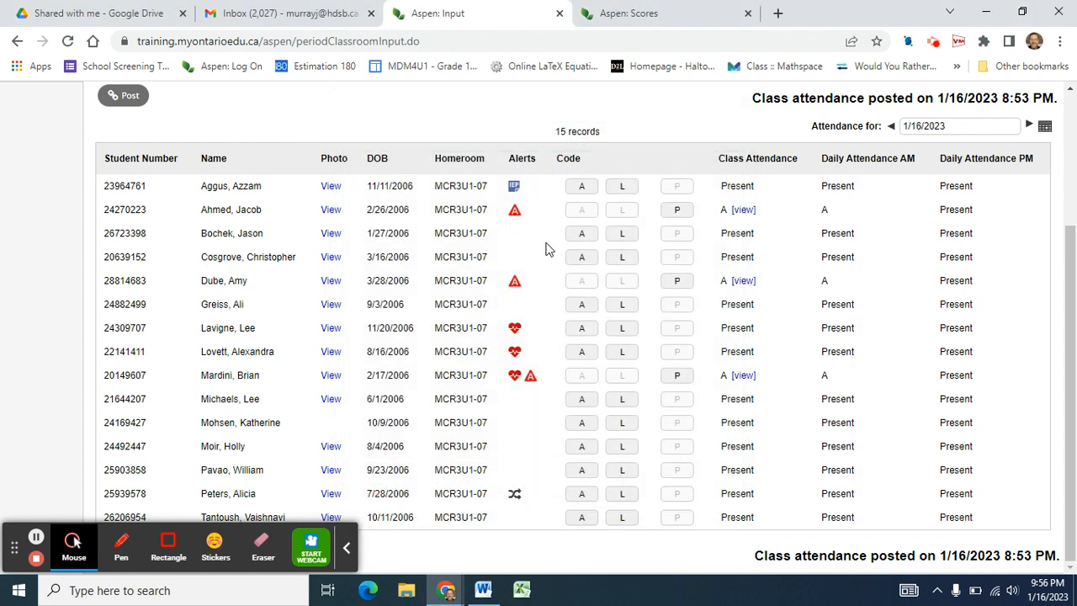
Step: Open the user field set Copy of Default Fields for editing from the class attendance list's field set manager
{"action": "scroll", "coordinate": [532, 238], "scroll_direction": "up", "scroll_amount": 3}
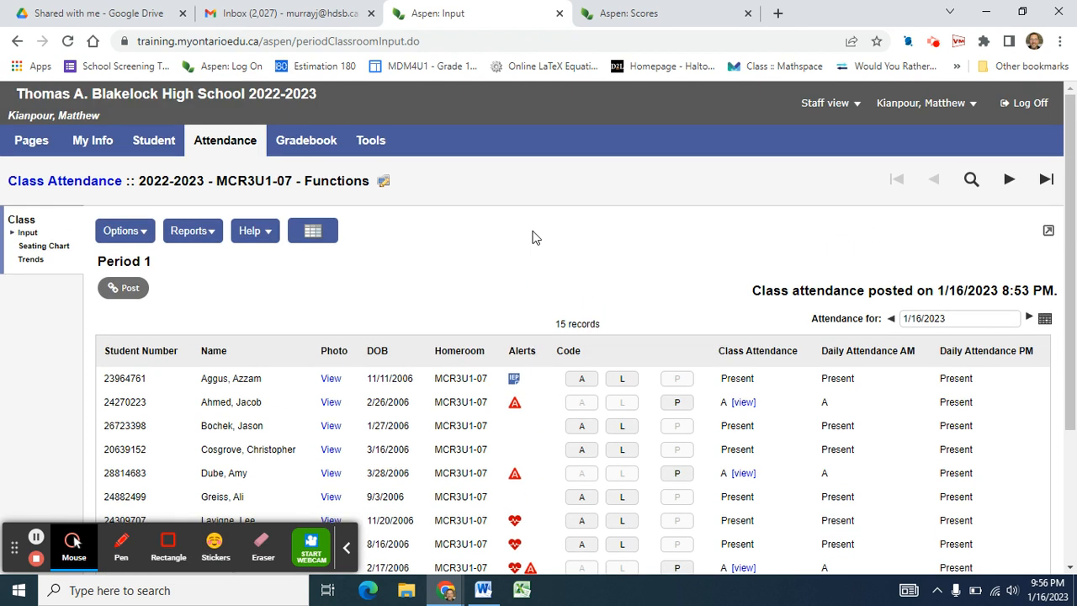
{"action": "left_click", "coordinate": [311, 232]}
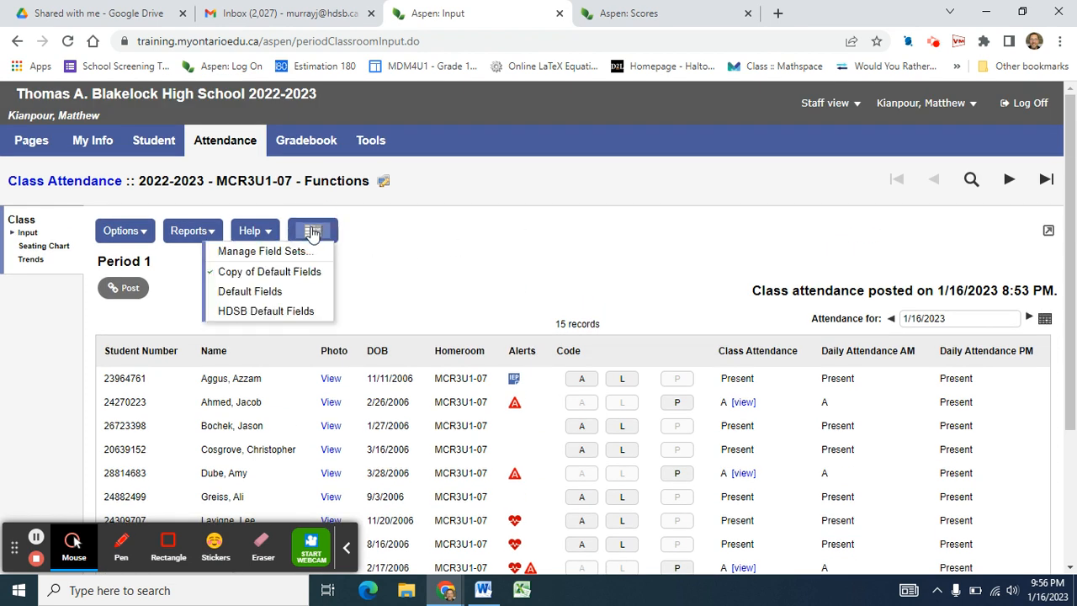
{"action": "left_click", "coordinate": [278, 251]}
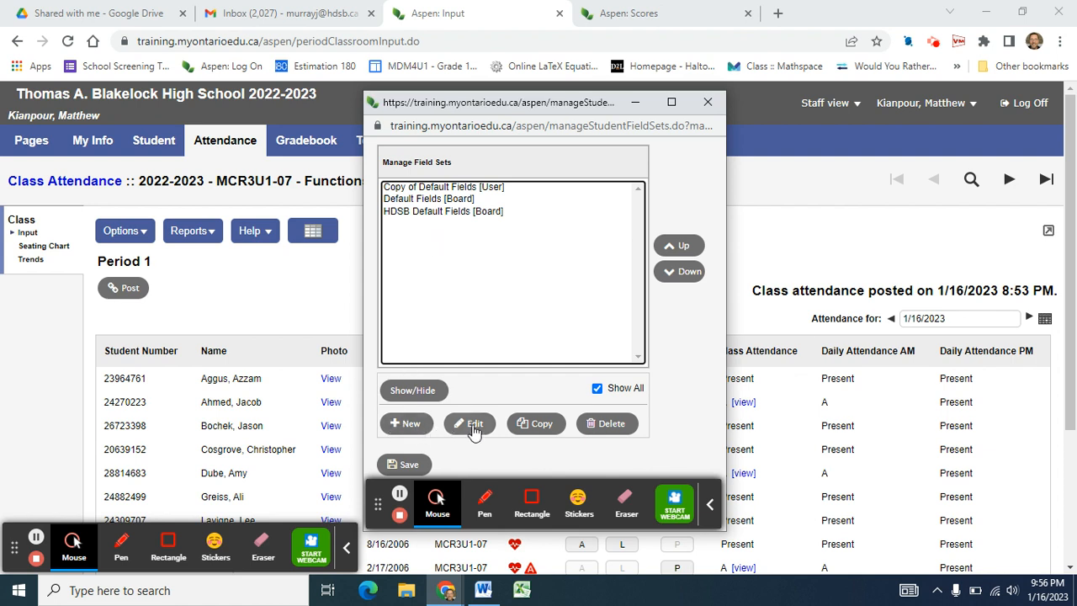
{"action": "left_click", "coordinate": [473, 426]}
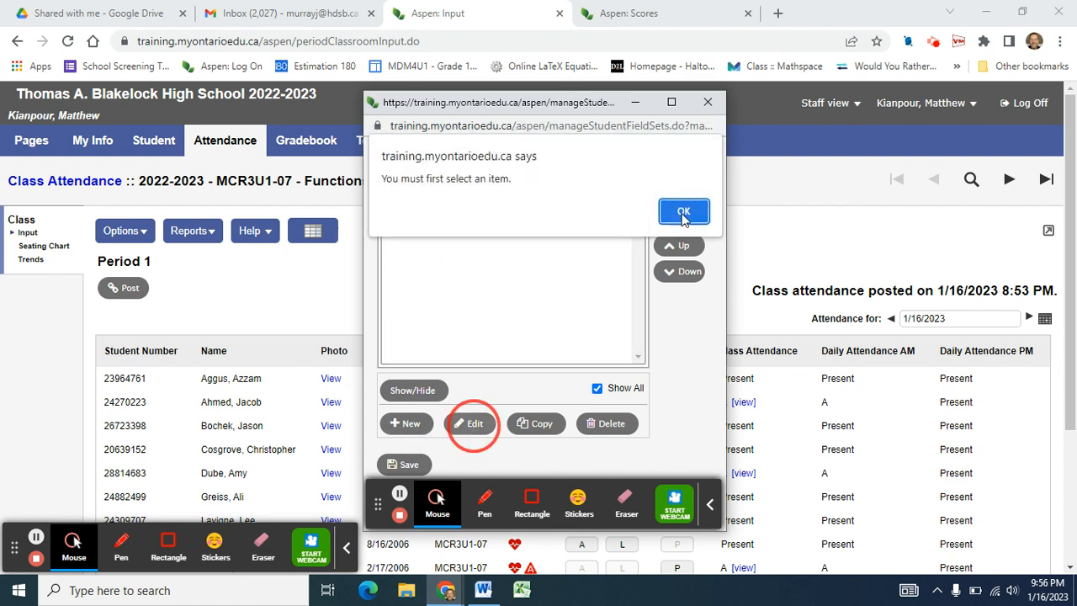
{"action": "left_click", "coordinate": [678, 211]}
{"action": "left_click", "coordinate": [453, 190]}
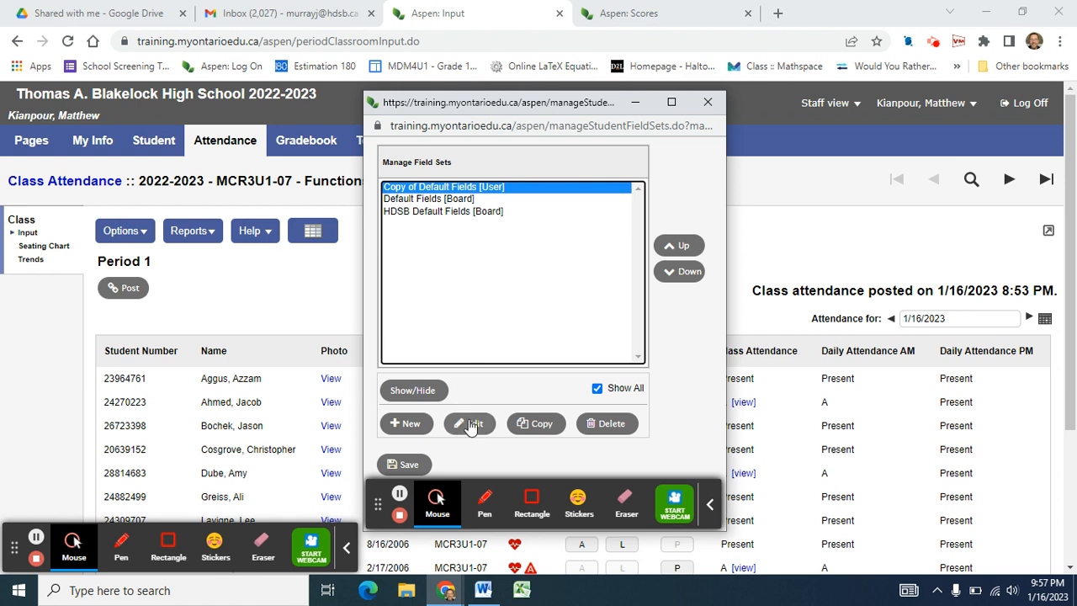
{"action": "left_click", "coordinate": [471, 425]}
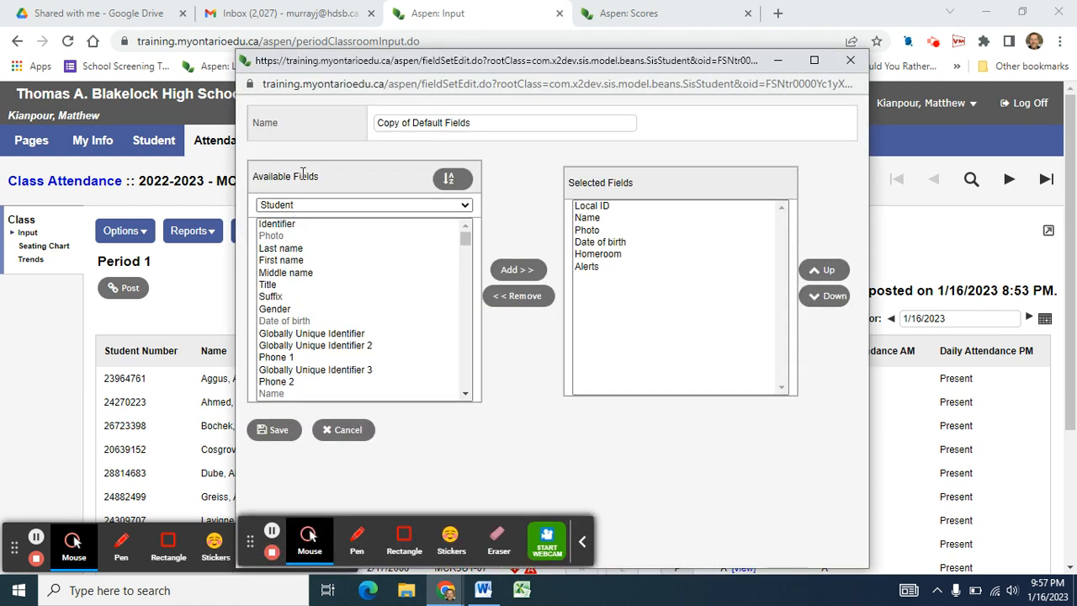
Step: Look through the available Student fields for the field set, and leave the editor and the field set manager without saving
{"action": "scroll", "coordinate": [387, 283], "scroll_direction": "down", "scroll_amount": 10}
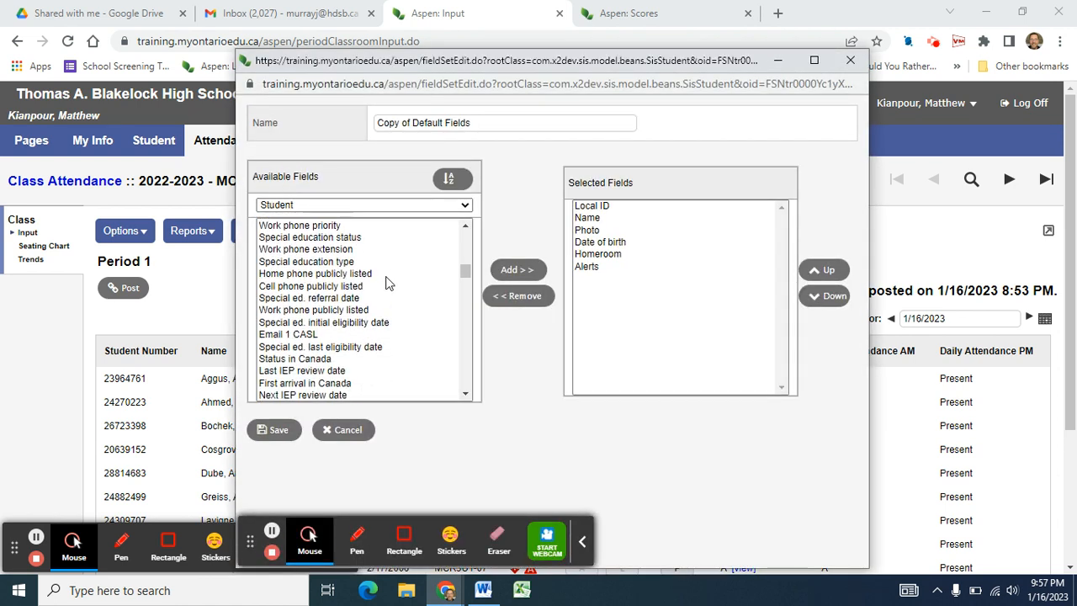
{"action": "scroll", "coordinate": [387, 282], "scroll_direction": "down", "scroll_amount": 10}
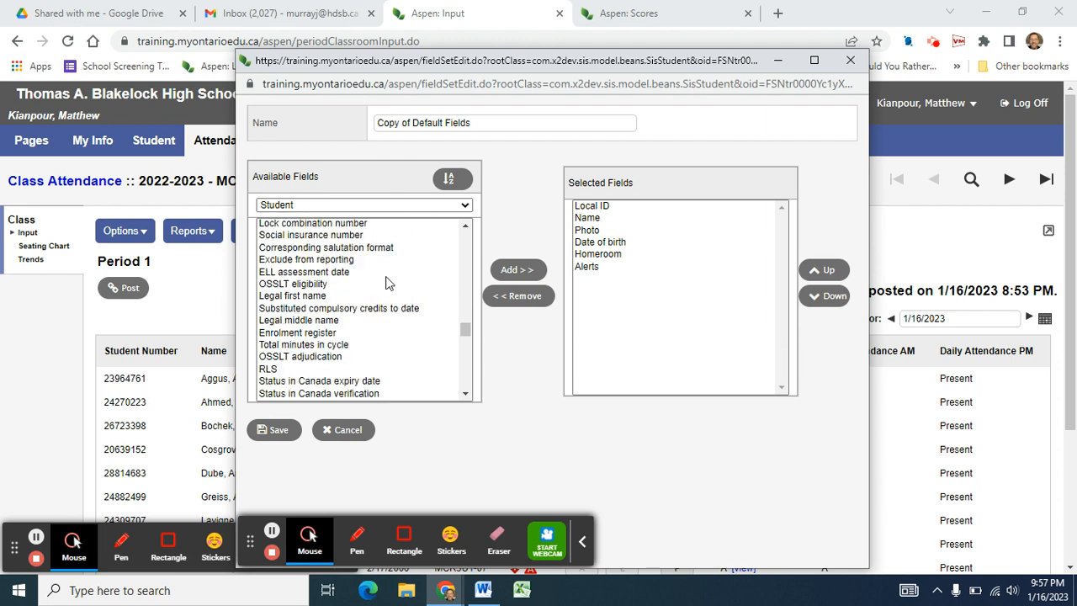
{"action": "scroll", "coordinate": [387, 283], "scroll_direction": "down", "scroll_amount": 10}
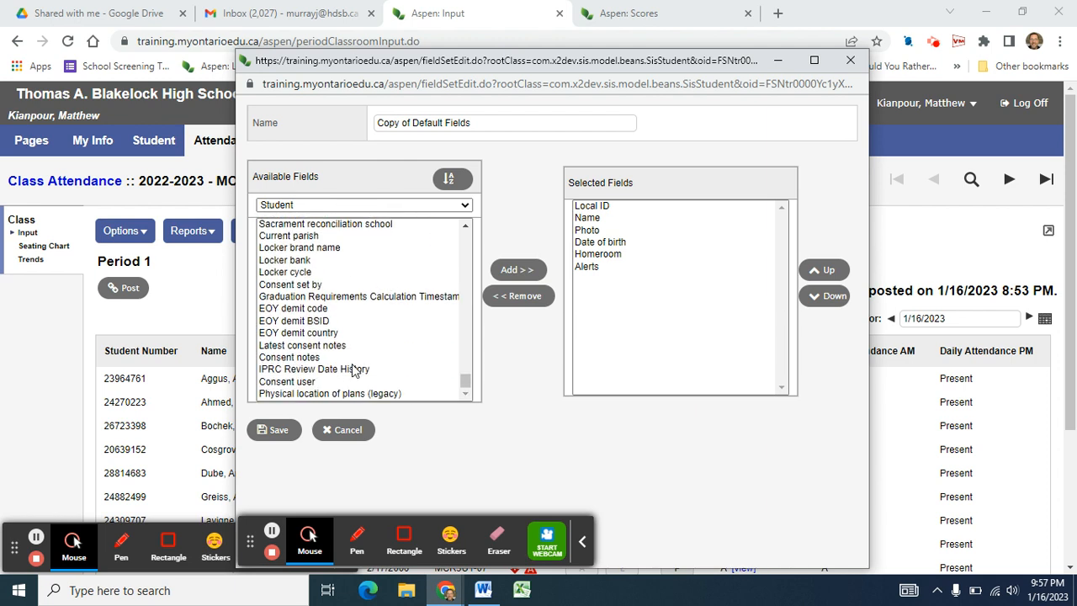
{"action": "scroll", "coordinate": [353, 370], "scroll_direction": "up", "scroll_amount": 8}
{"action": "scroll", "coordinate": [354, 370], "scroll_direction": "up", "scroll_amount": 10}
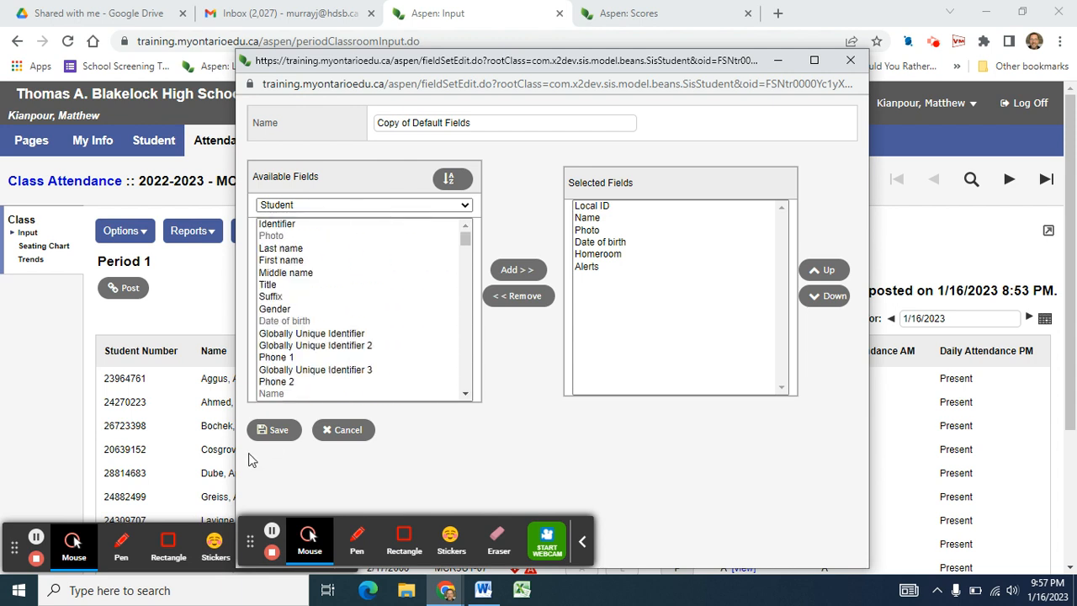
{"action": "left_click", "coordinate": [323, 430]}
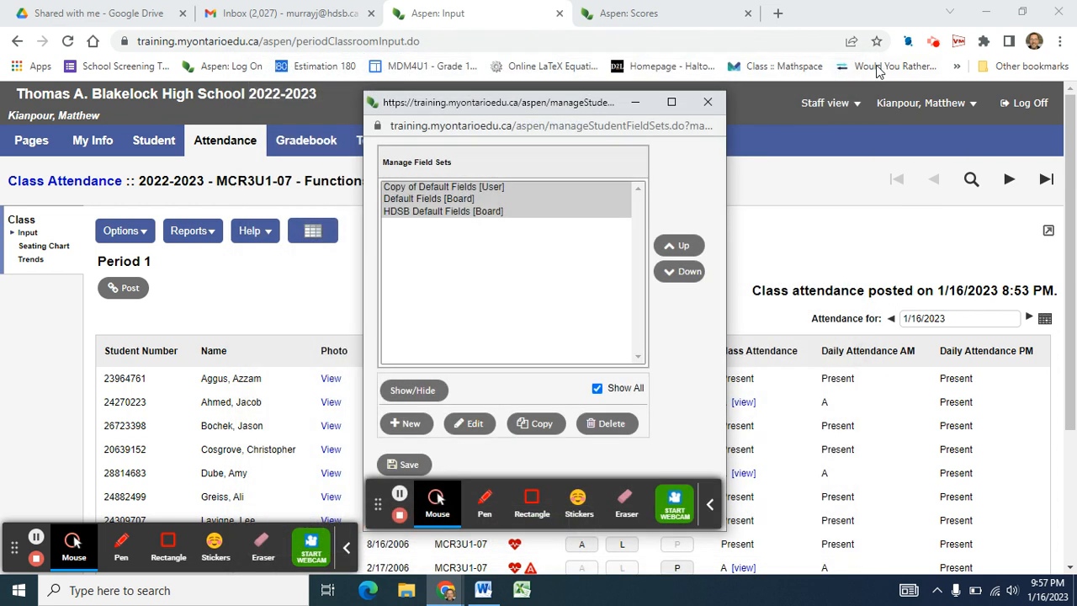
{"action": "left_click", "coordinate": [708, 102]}
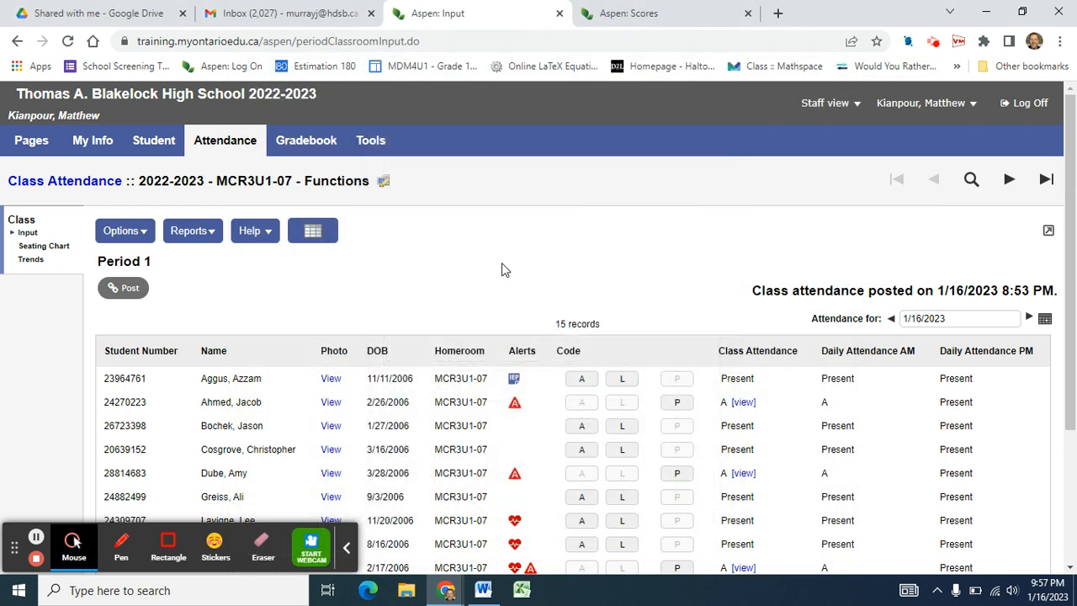